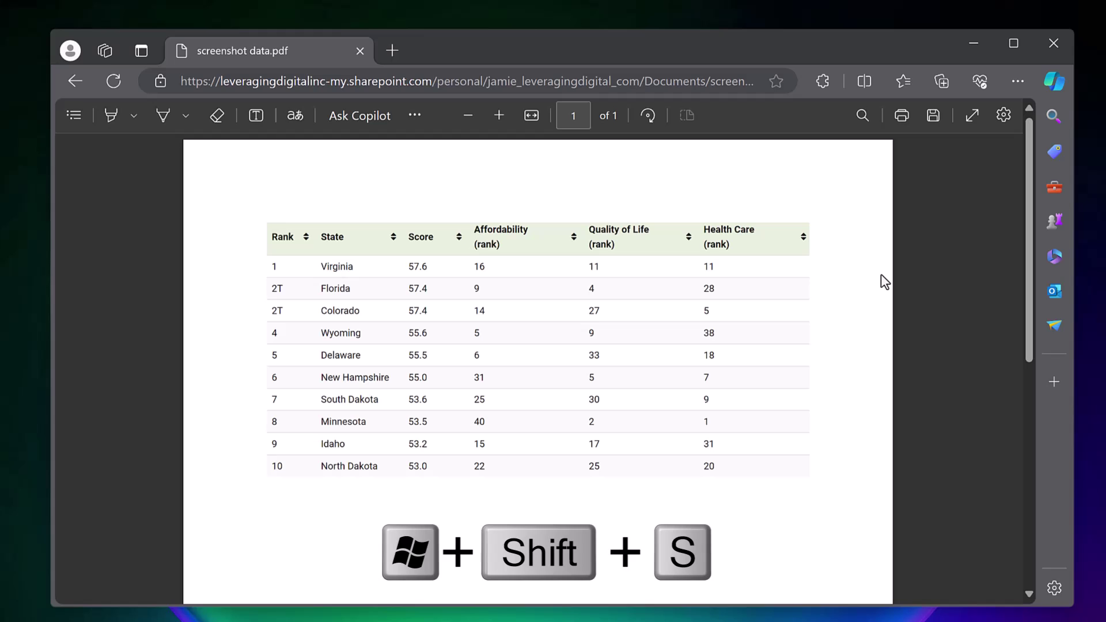
Snip the full rankings table in the Edge PDF to the clipboard with Win+Shift+S.
key(super+shift+s)
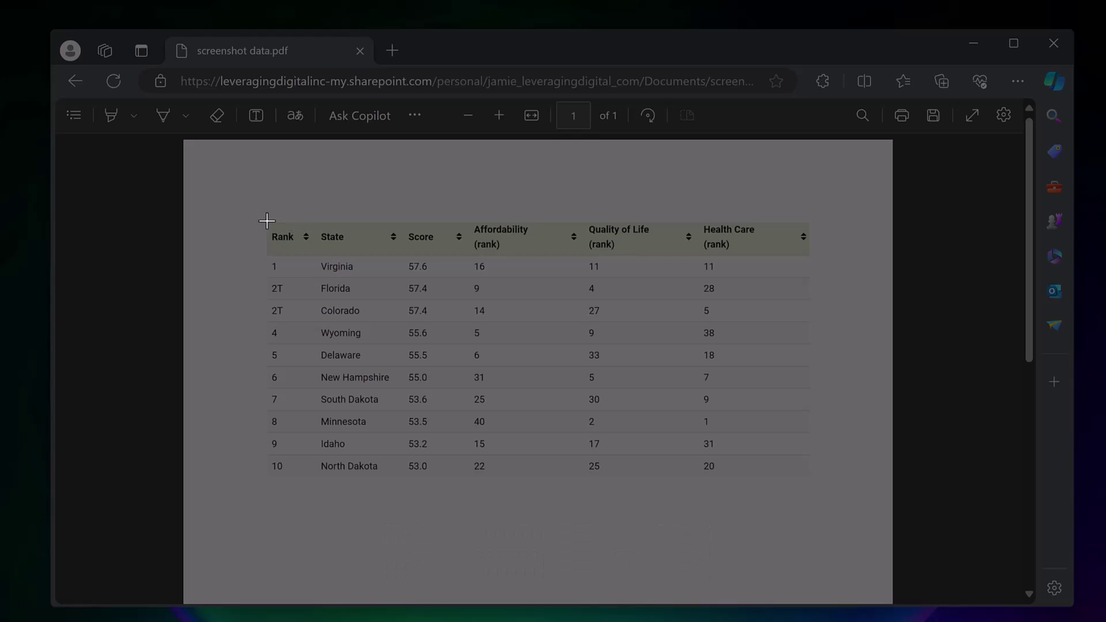
mouse_move(267, 222)
mouse_down()
mouse_move(276, 257)
mouse_move(372, 398)
mouse_move(814, 504)
mouse_move(763, 500)
mouse_move(775, 510)
mouse_move(771, 484)
mouse_up()
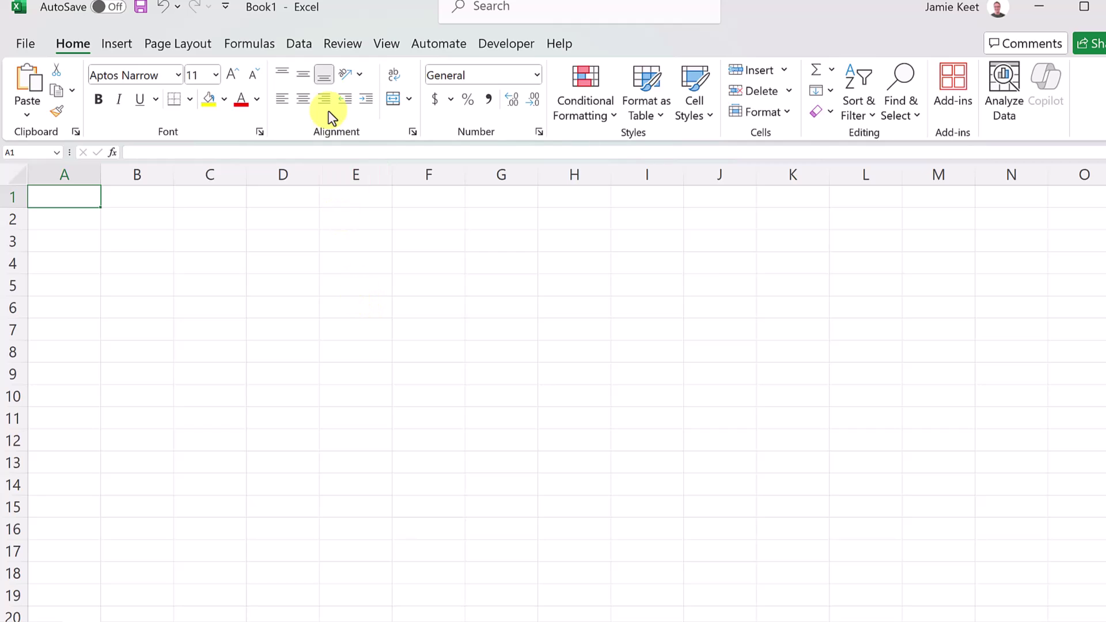
Import the clipboard screenshot using Data > From Picture > Picture From Clipboard.
click(299, 46)
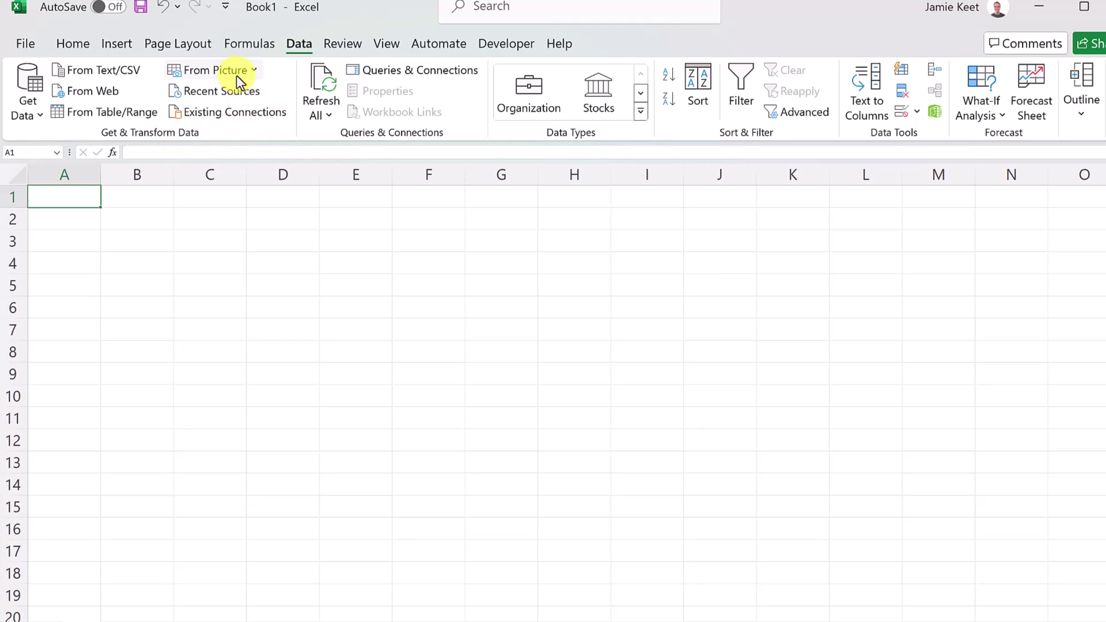
click(254, 69)
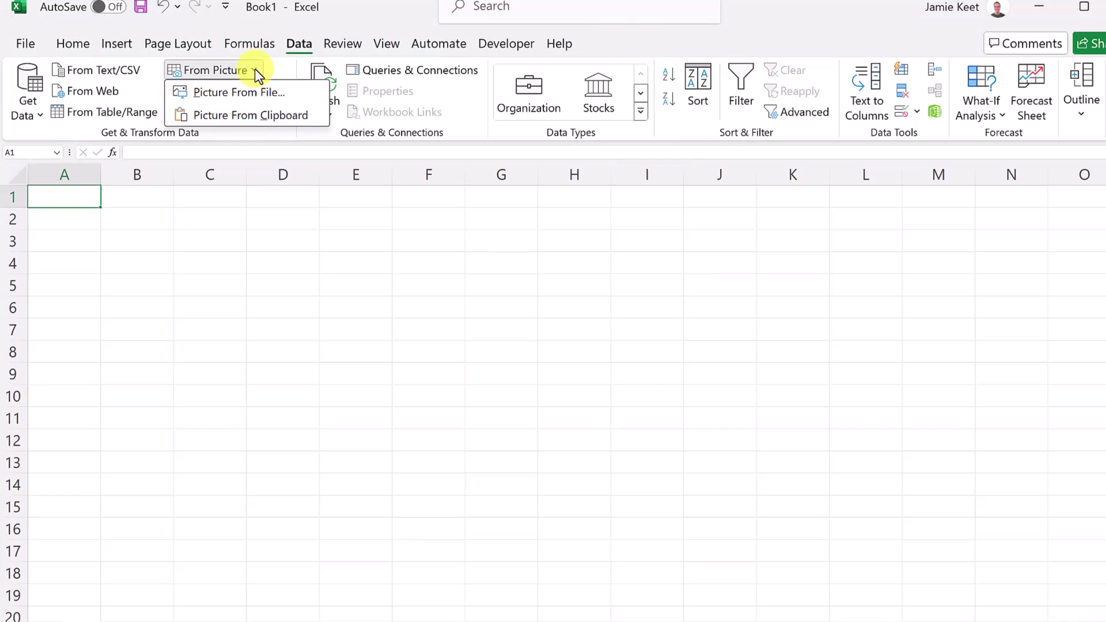
click(264, 118)
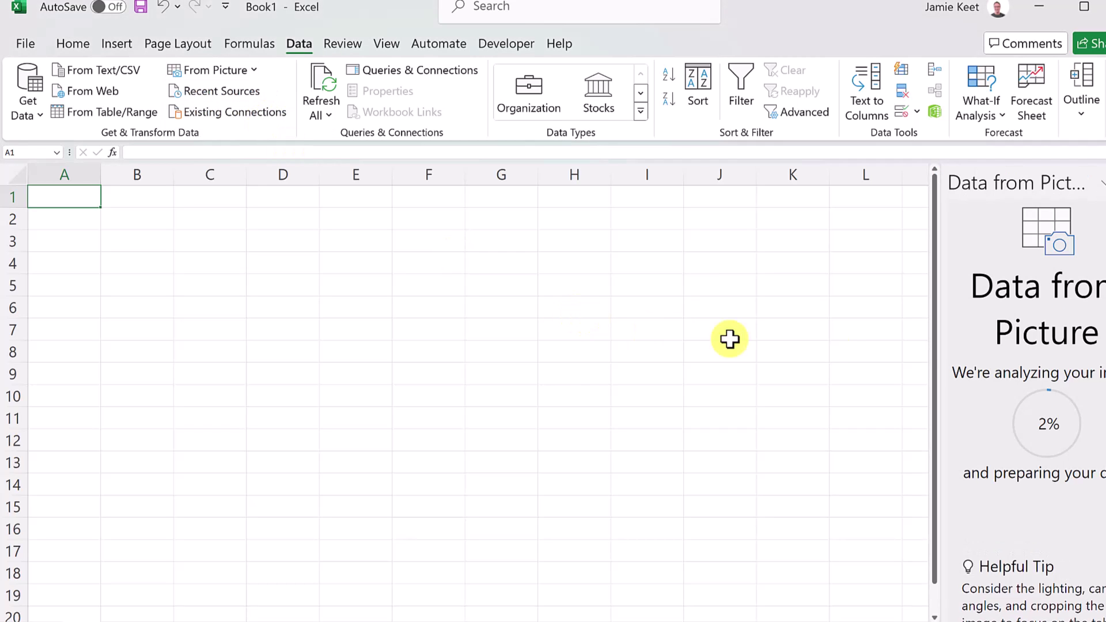
Widen the preview pane and accept all 8 flagged items, from the Rank header to Idaho.
drag(940, 356, 631, 332)
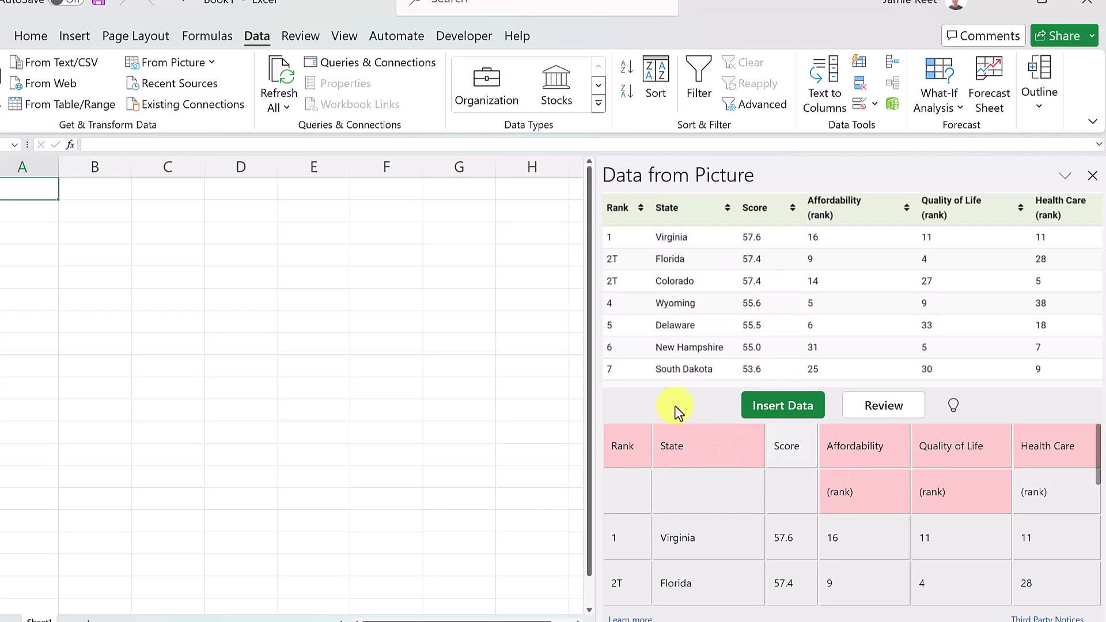
click(886, 410)
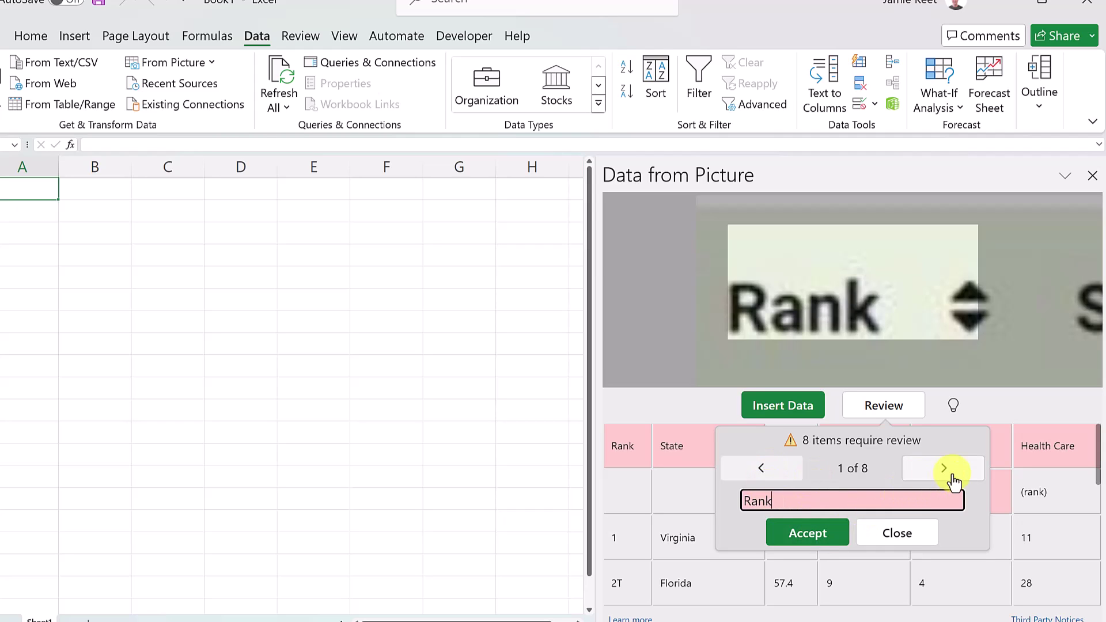
click(813, 543)
click(815, 542)
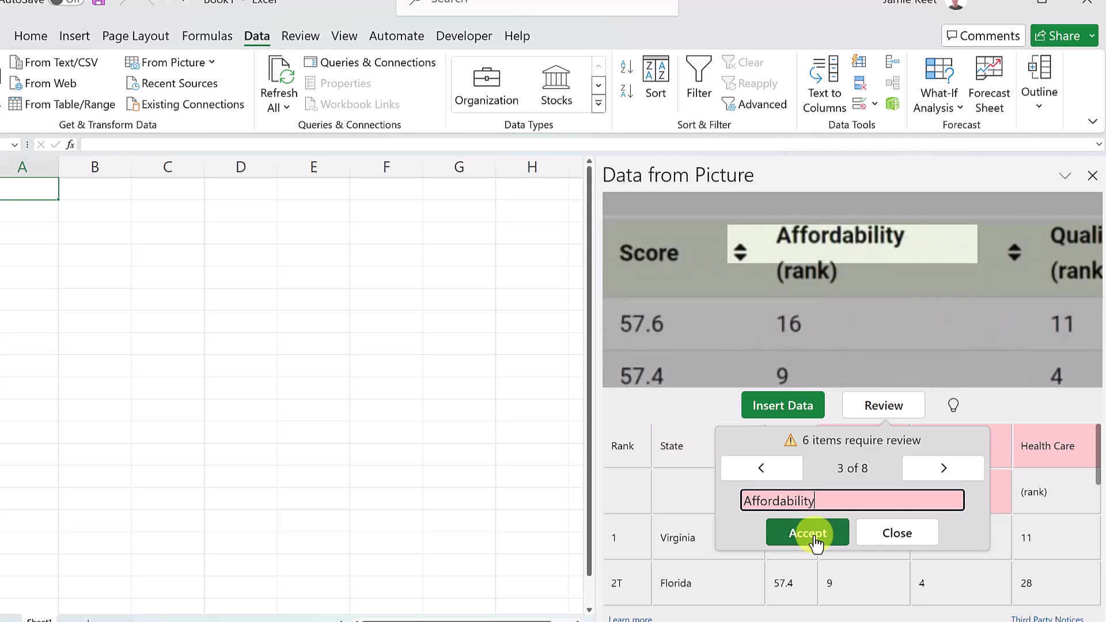
click(814, 542)
click(815, 541)
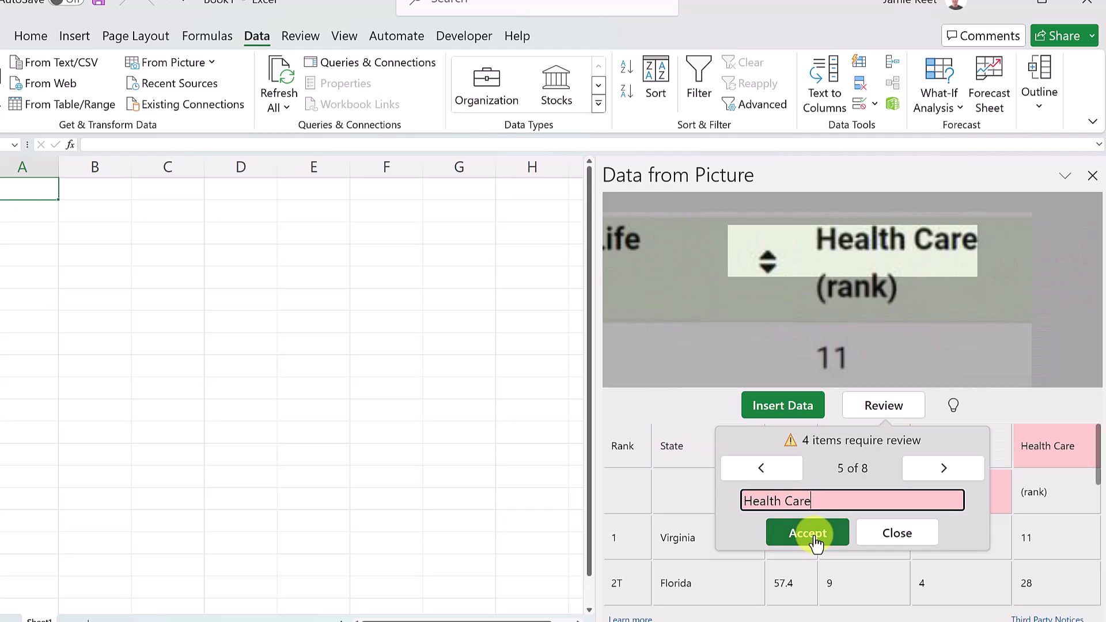
click(815, 542)
click(815, 541)
click(815, 541)
click(815, 539)
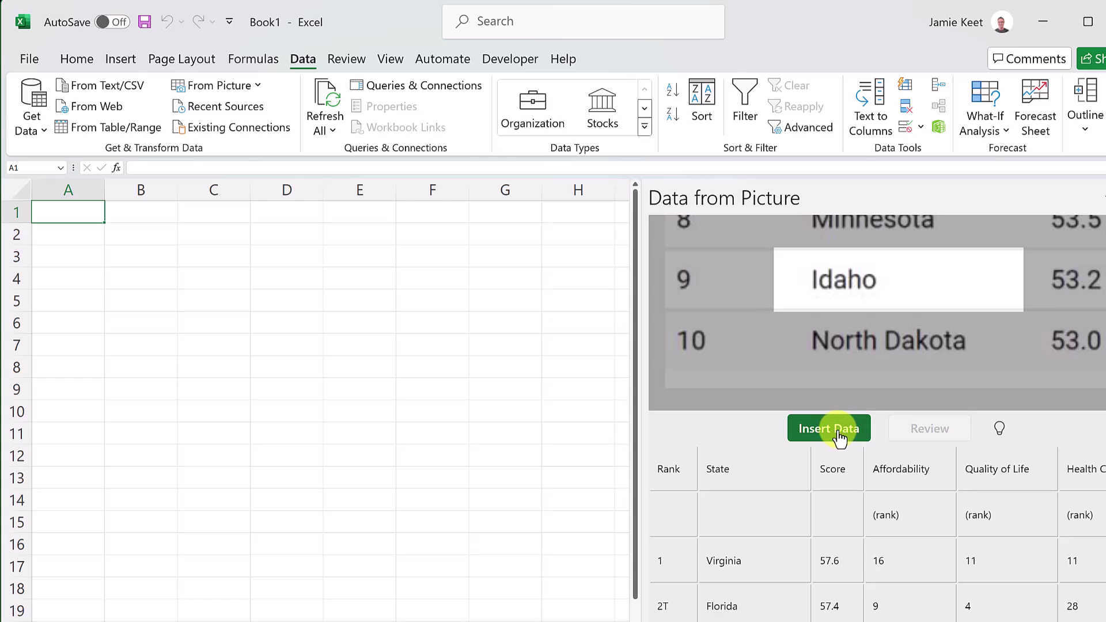
Insert the recognised table into the worksheet despite the accuracy warning, then deselect it.
click(840, 438)
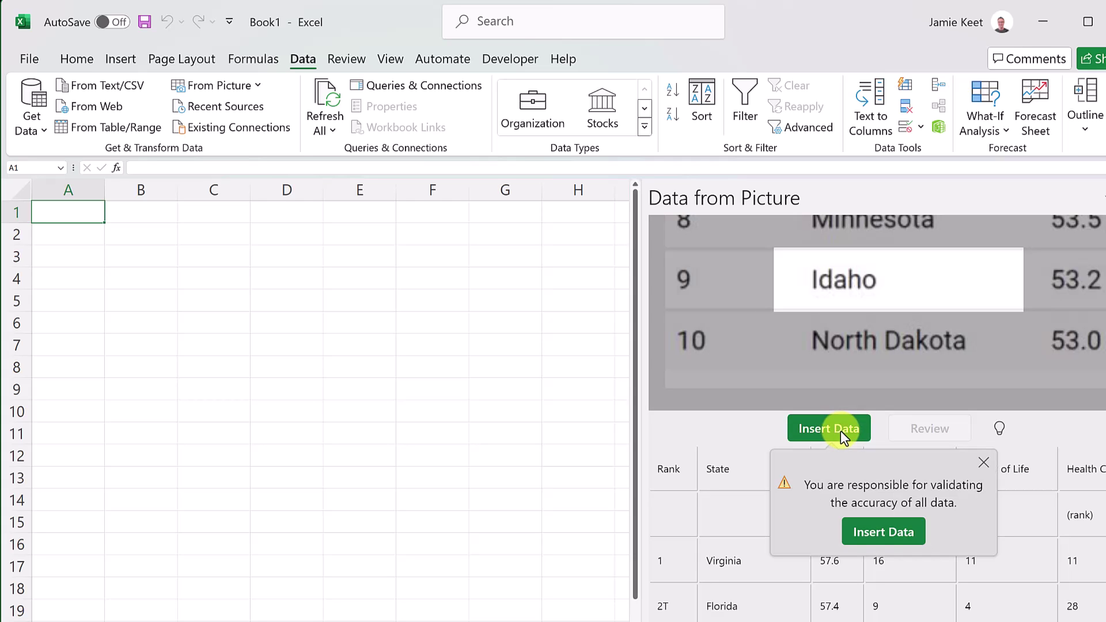
click(901, 532)
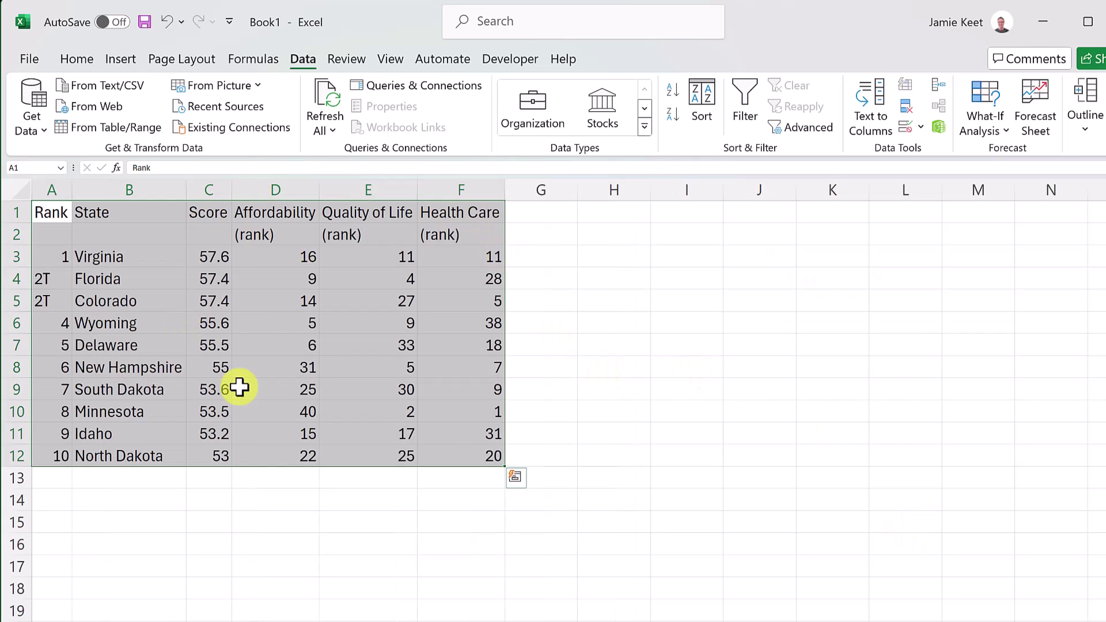
click(543, 371)
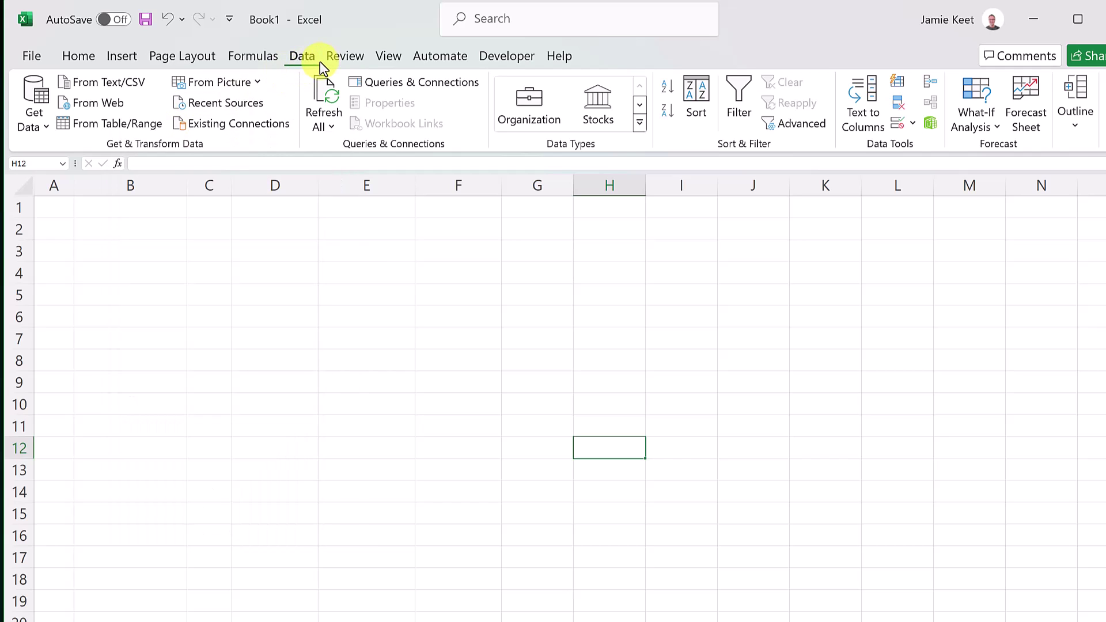
Load picture of table.png from the Desktop's Excel folder into Data from Picture.
click(247, 82)
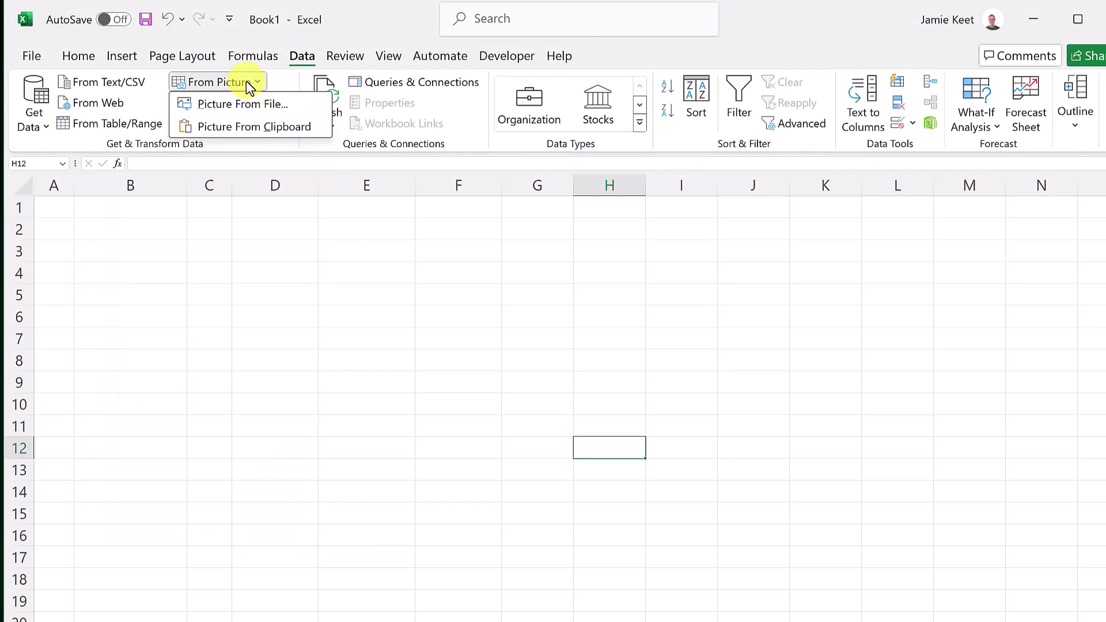
click(267, 105)
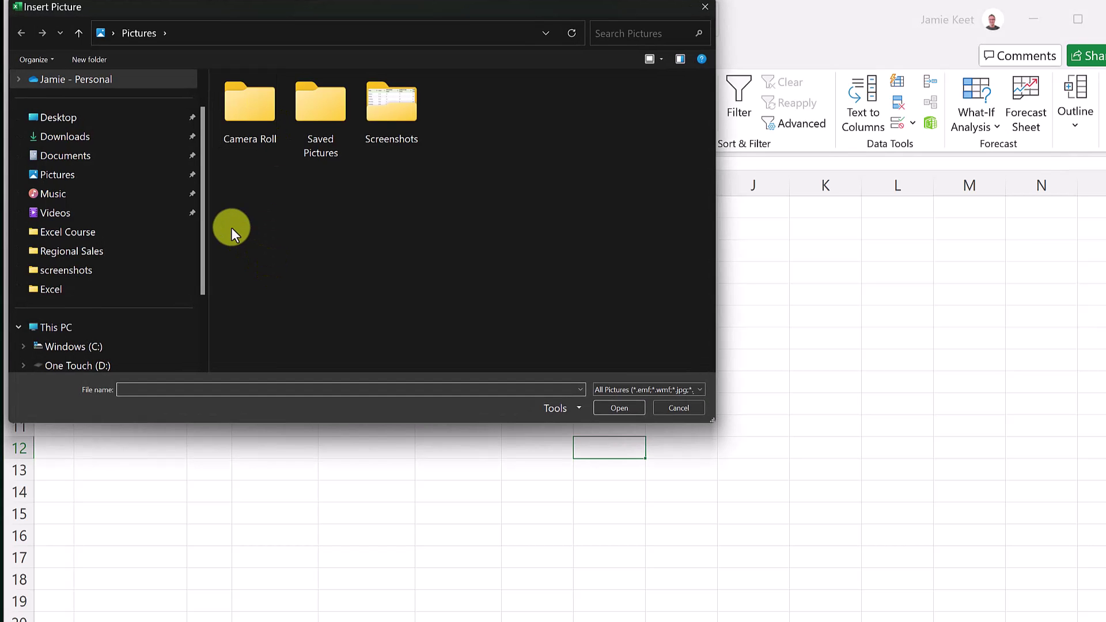
click(95, 116)
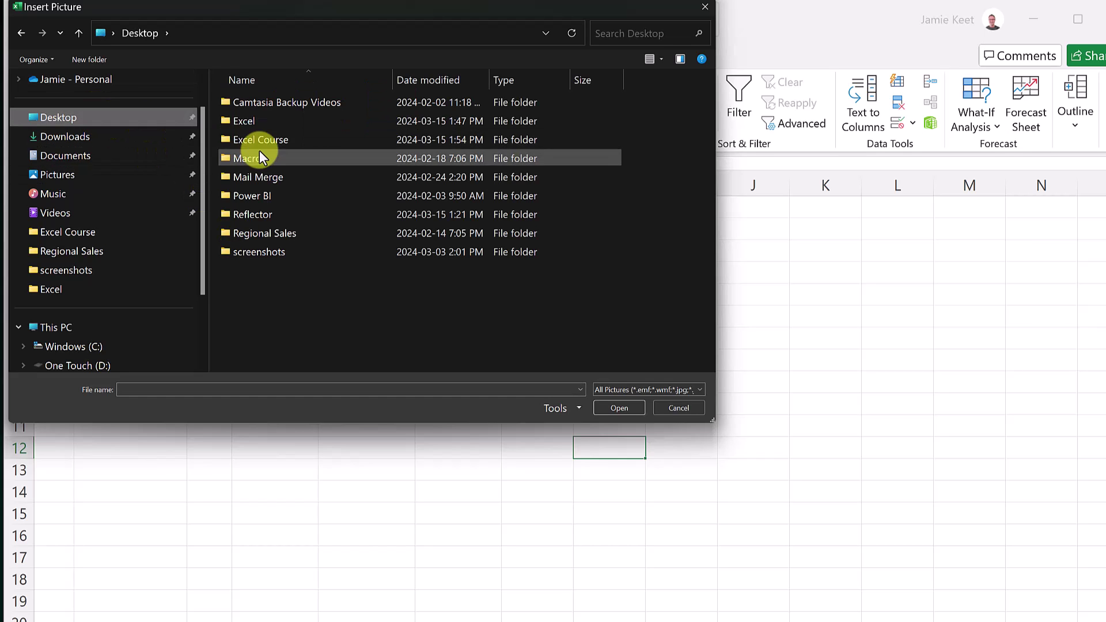
double_click(241, 118)
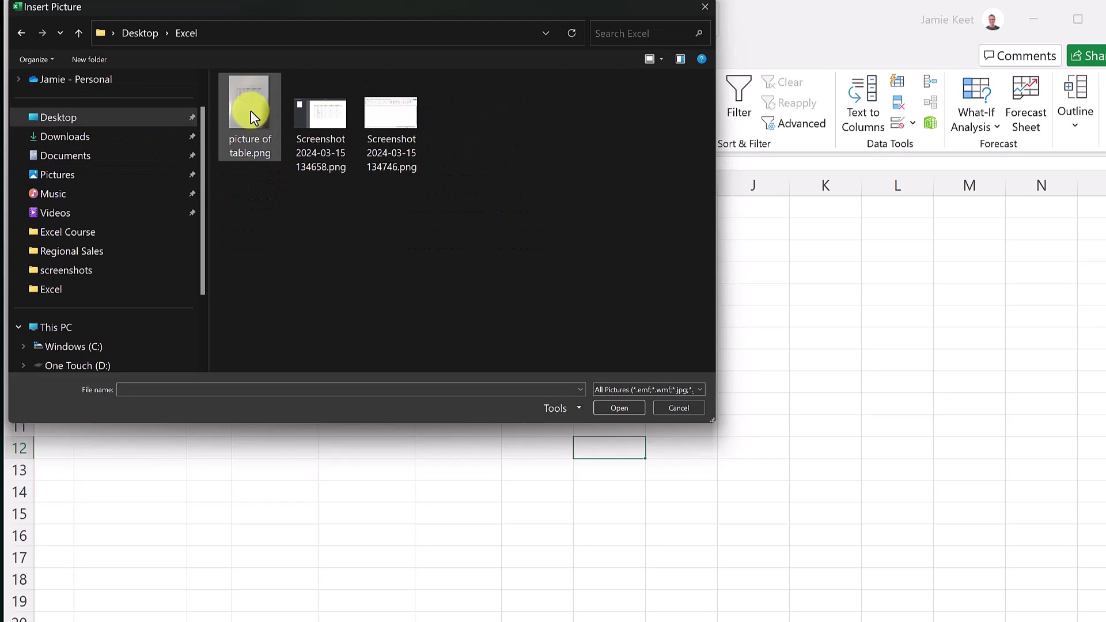
click(251, 111)
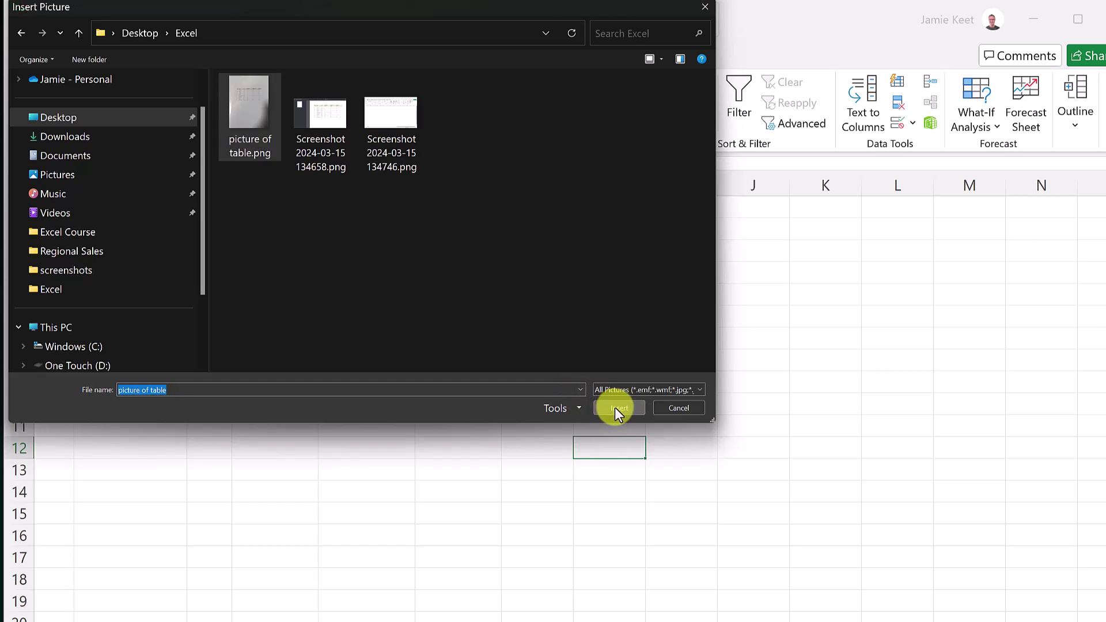
click(614, 406)
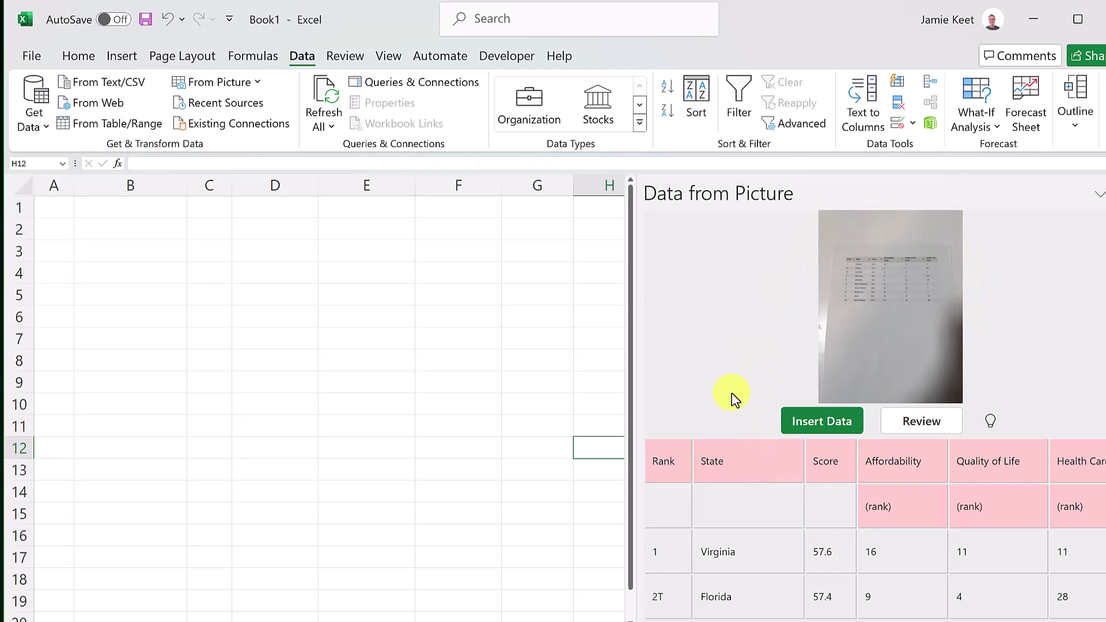
Accept every flagged item in the photo preview, from the headers through values 55.6 and 53.2.
click(921, 421)
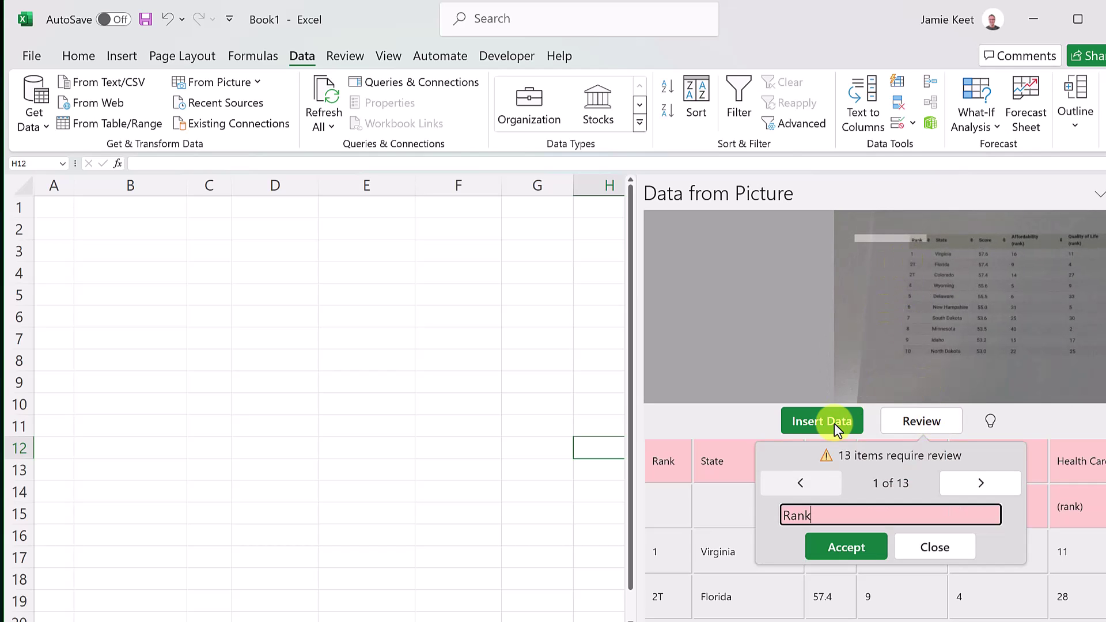
click(838, 558)
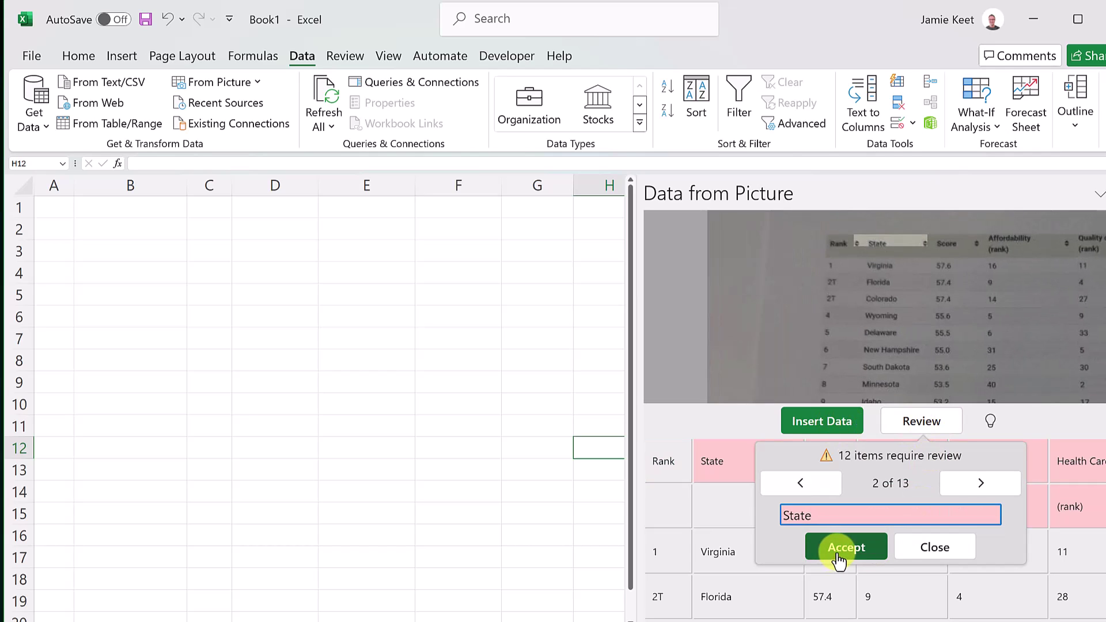
click(838, 559)
click(838, 559)
click(838, 558)
click(838, 559)
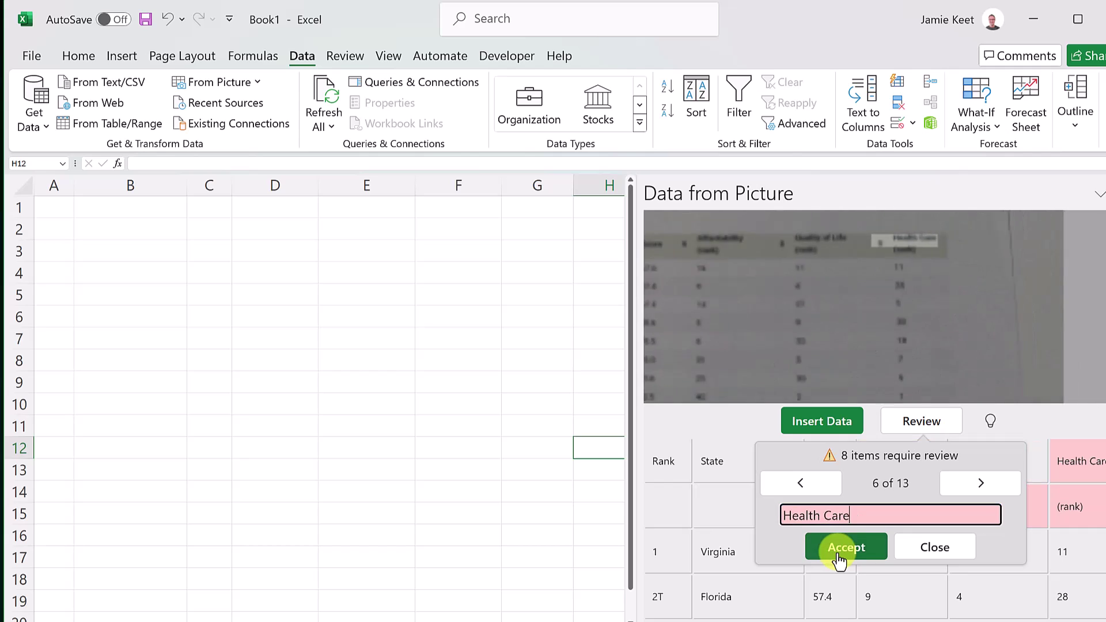
click(838, 559)
click(838, 559)
click(838, 559)
click(838, 558)
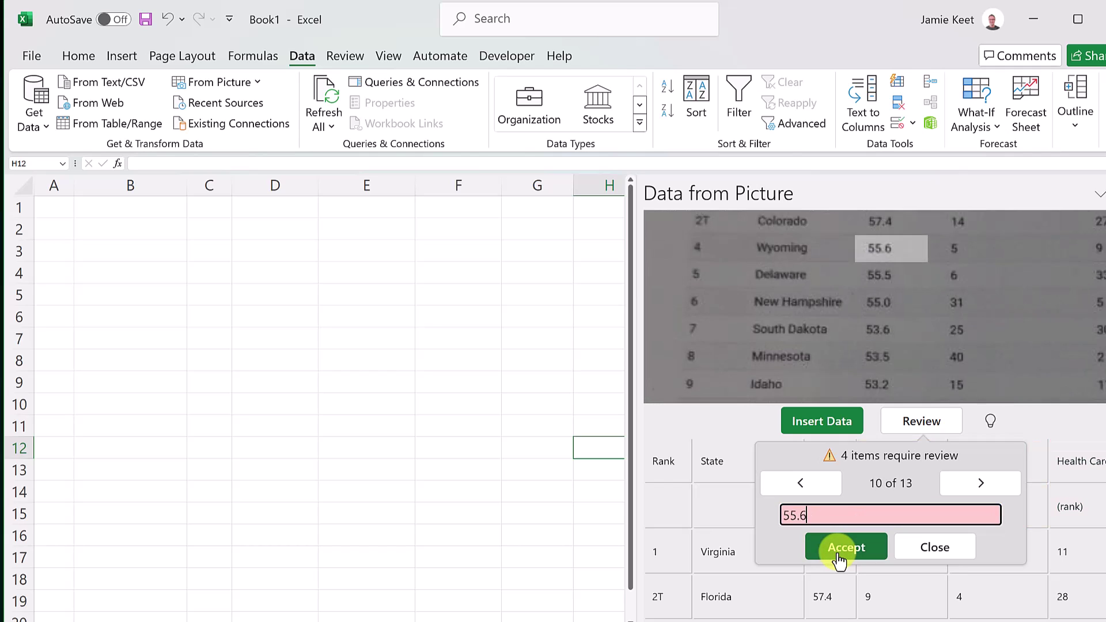
click(838, 558)
click(837, 559)
click(838, 559)
click(838, 559)
click(852, 557)
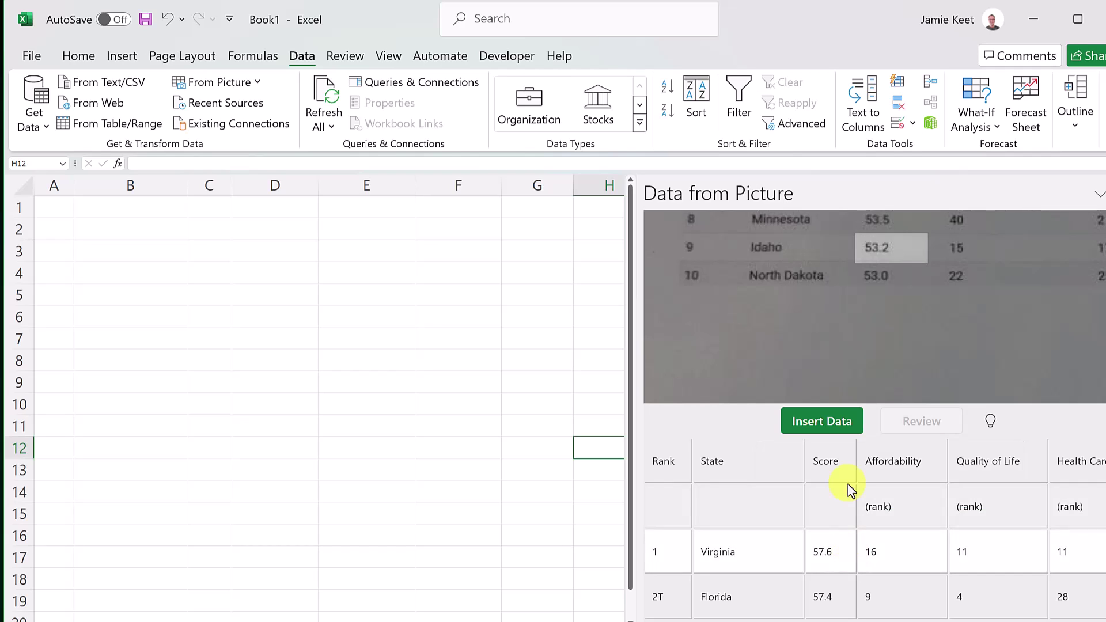
Insert the recognised table at H12 despite the accuracy warning.
click(841, 432)
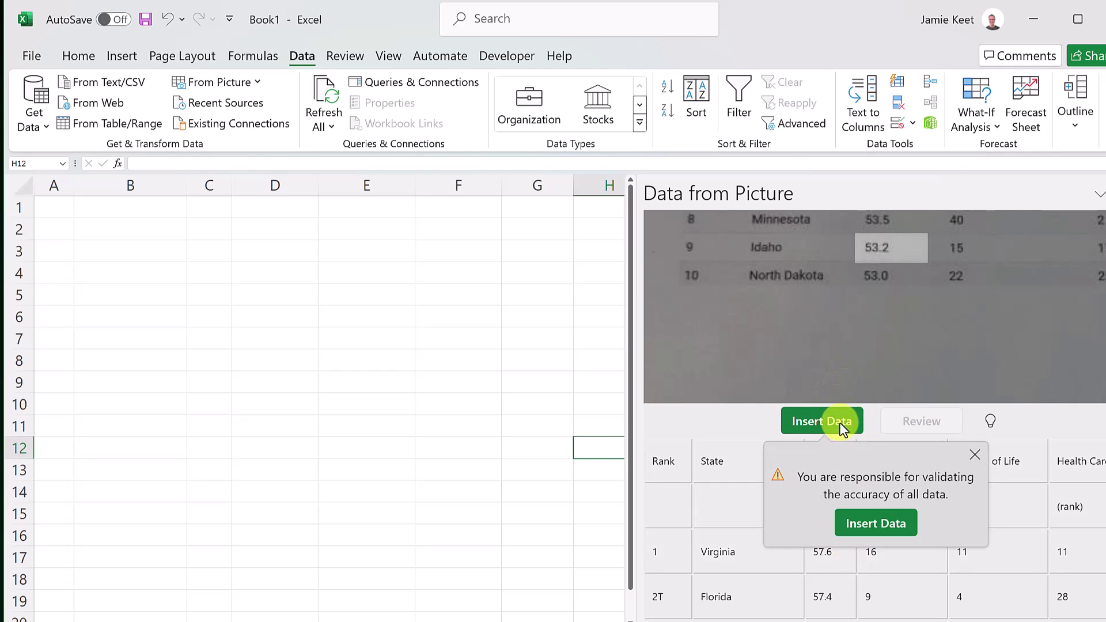
click(898, 523)
scroll(726, 443, down, 2)
Deselect the inserted table and switch to Edge showing screenshot data.pdf.
scroll(861, 484, down, 1)
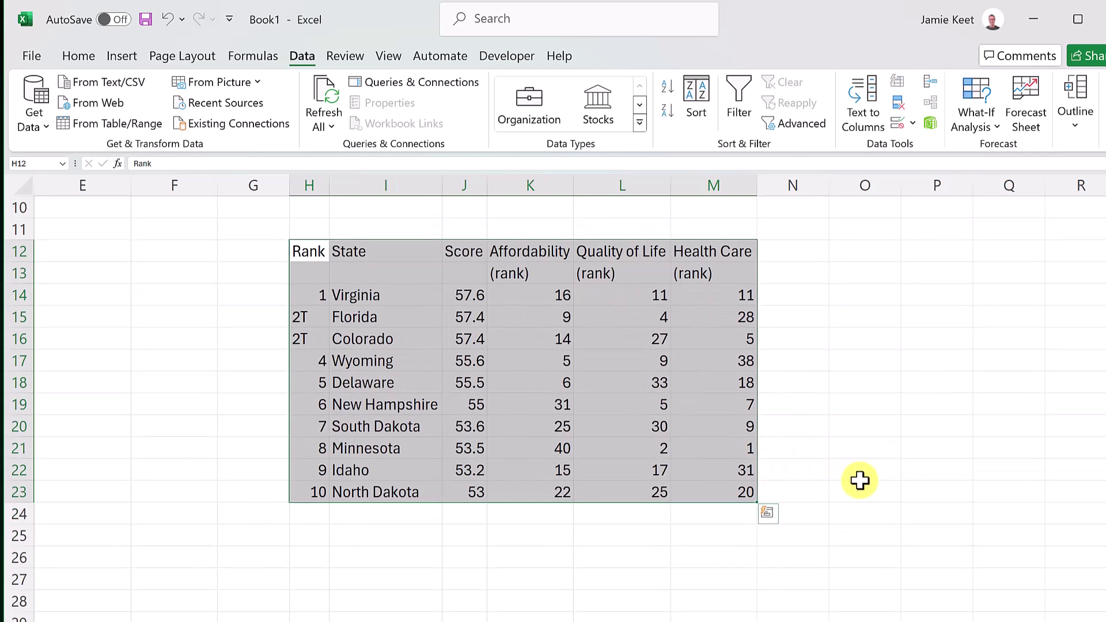
click(862, 477)
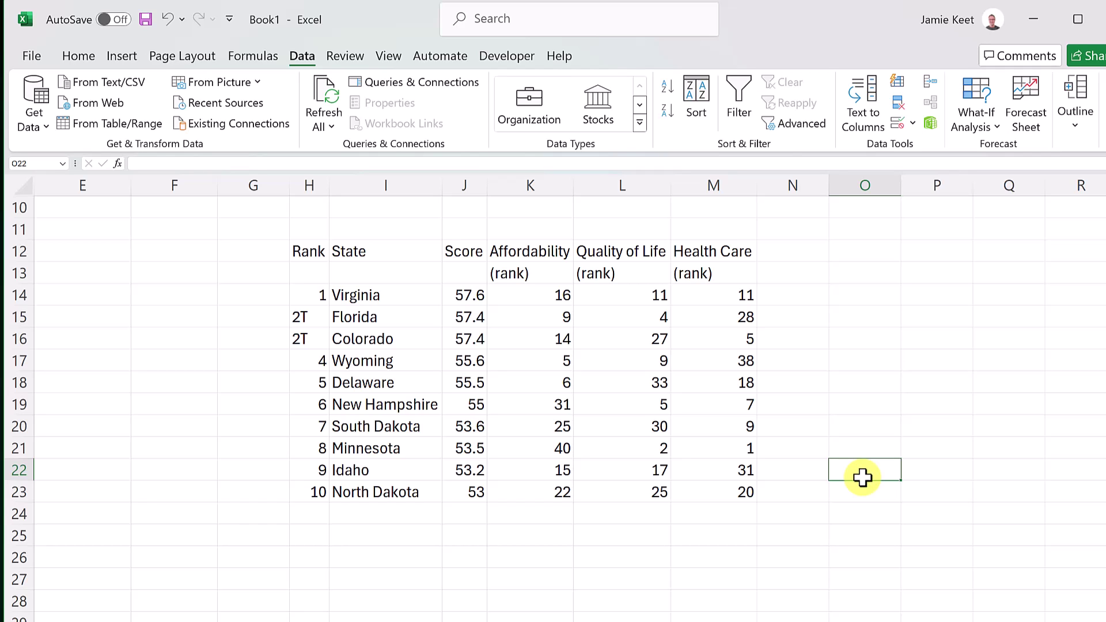
key(alt+Tab)
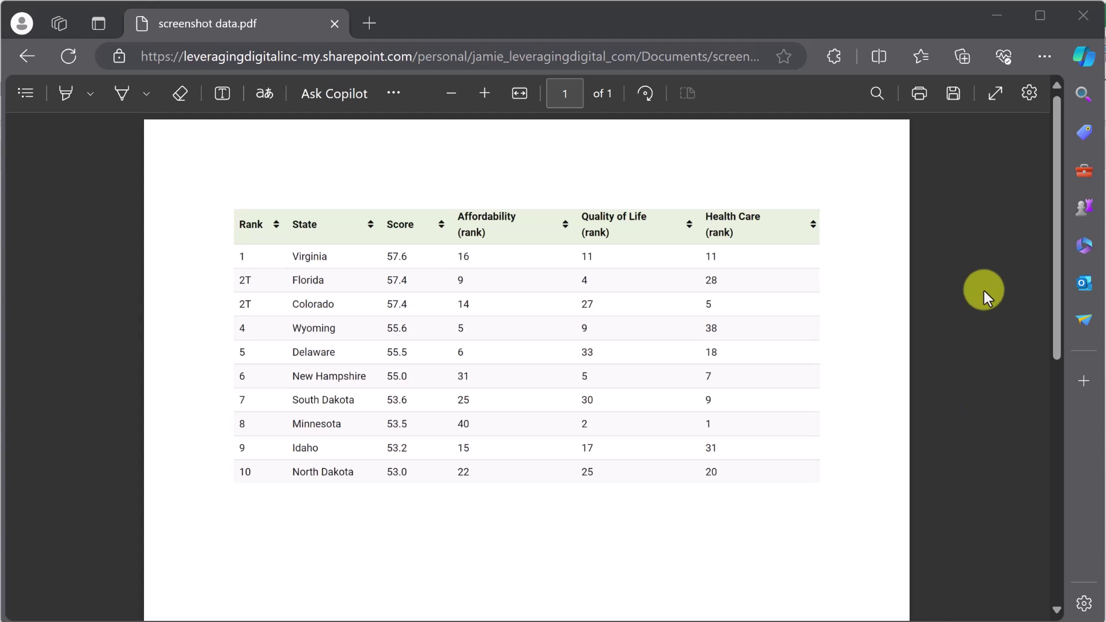
Attach a Copilot screenshot of the PDF table's State, Score and Affordability columns.
click(1083, 57)
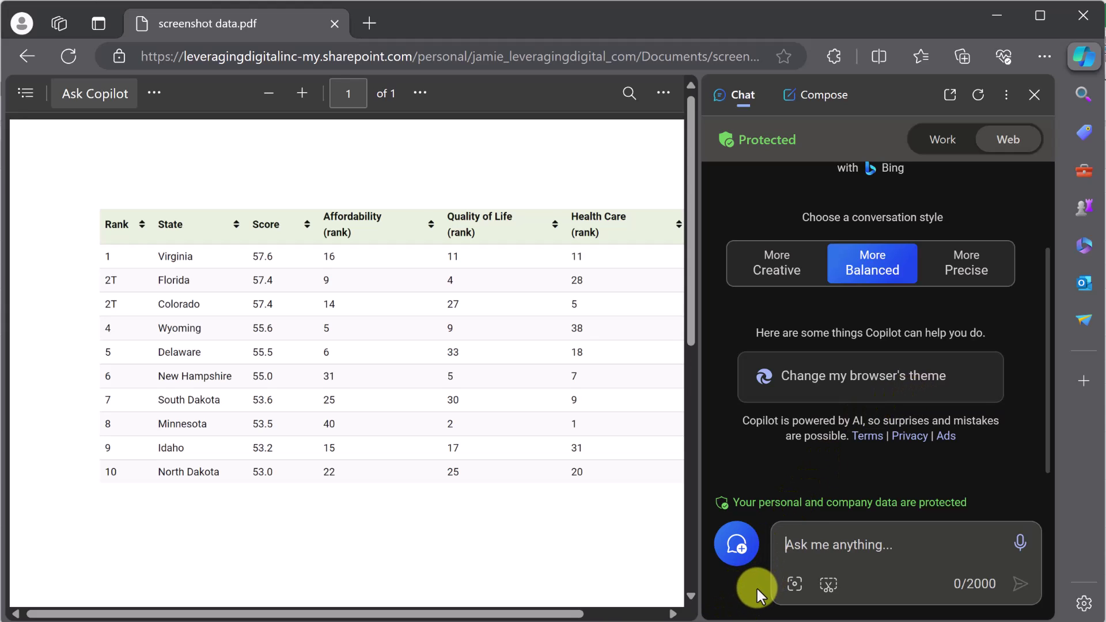
click(829, 585)
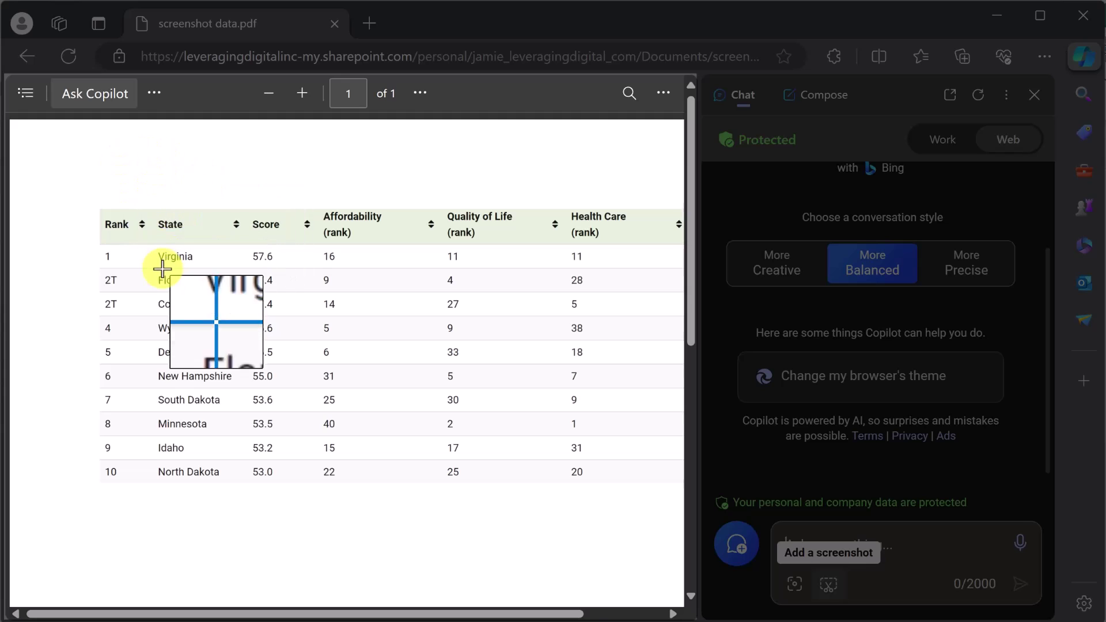
mouse_move(152, 200)
mouse_down()
mouse_move(221, 425)
mouse_move(353, 493)
mouse_move(412, 501)
mouse_up()
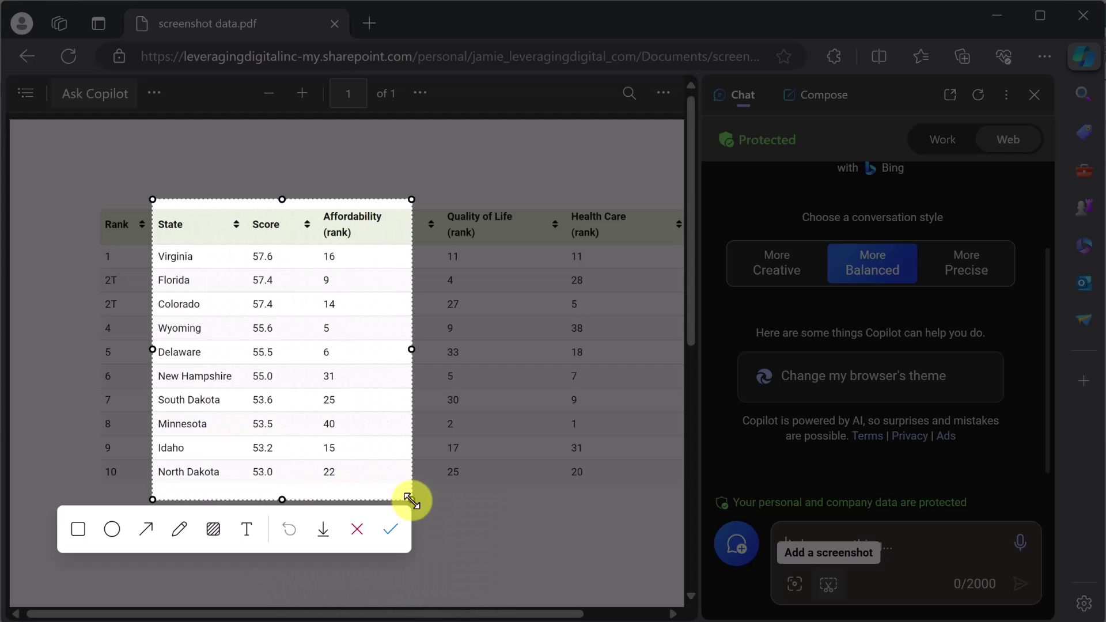
click(391, 531)
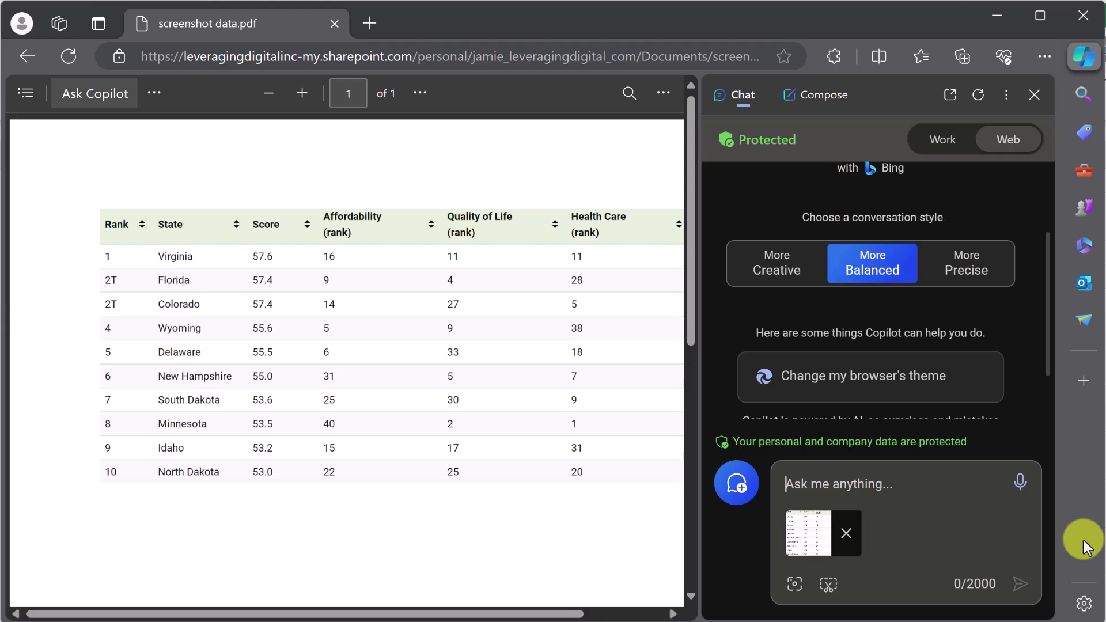
Ask Copilot 'Create a table with this data' and select its reply table.
text(Create a t)
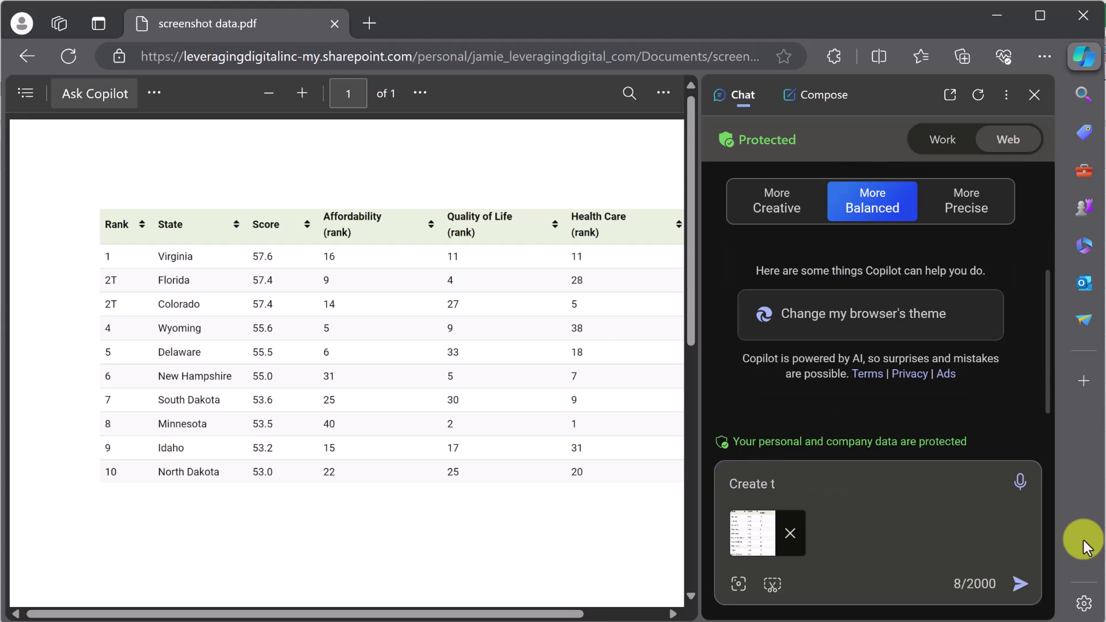
text(able iwth)
key(BackSpace)
key(BackSpace)
key(BackSpace)
key(BackSpace)
text(with this data)
key(Return)
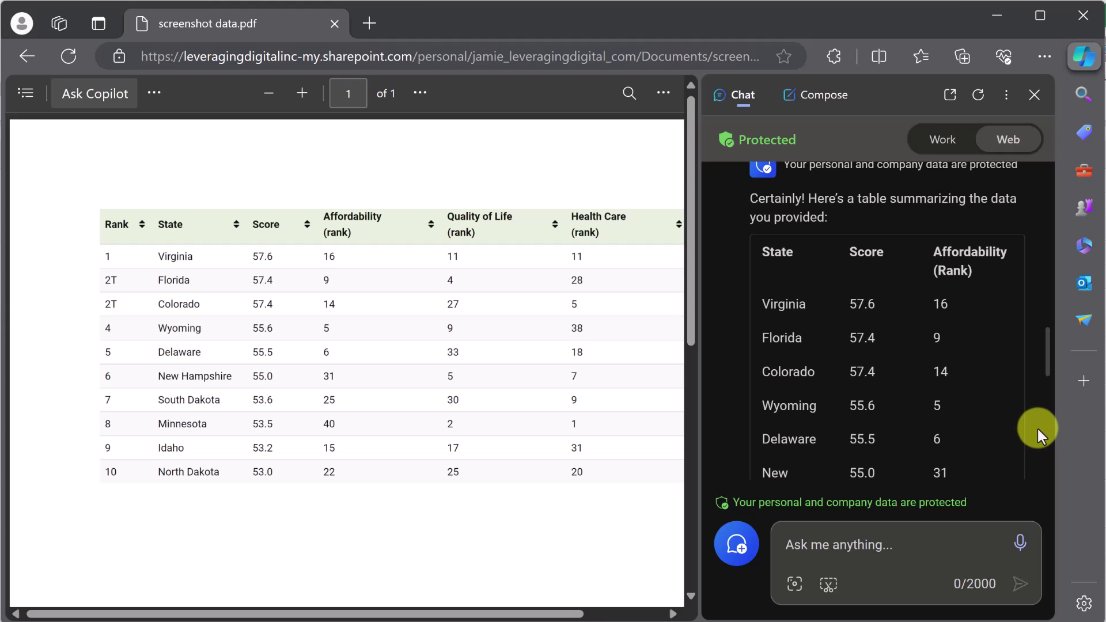
drag(757, 250, 994, 283)
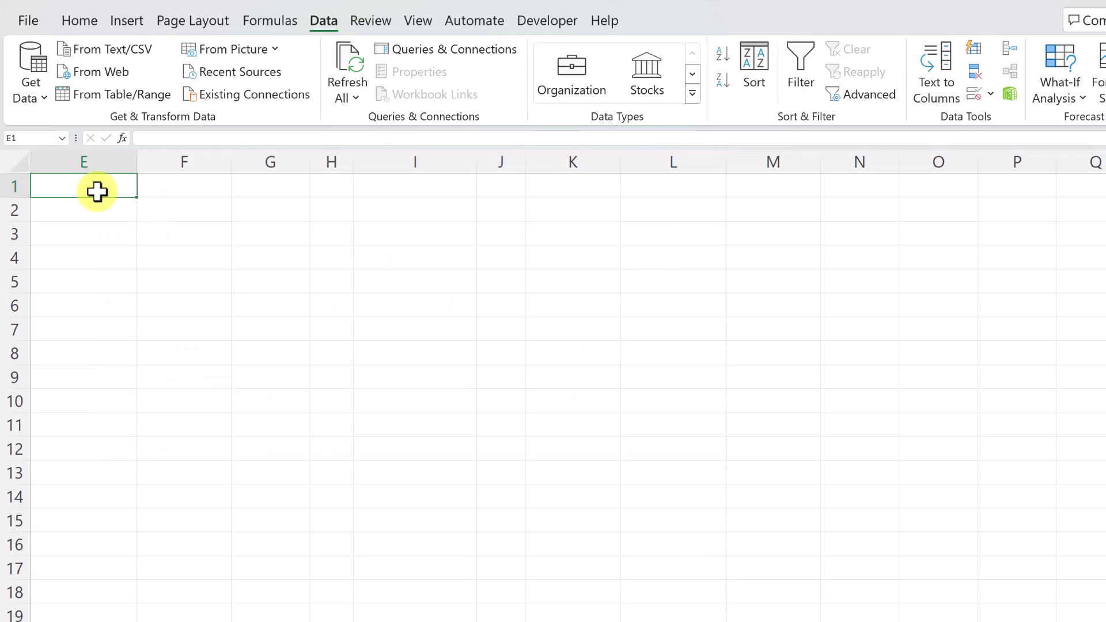
Paste Copilot's table at E1 using Match Destination Formatting.
right_click(78, 184)
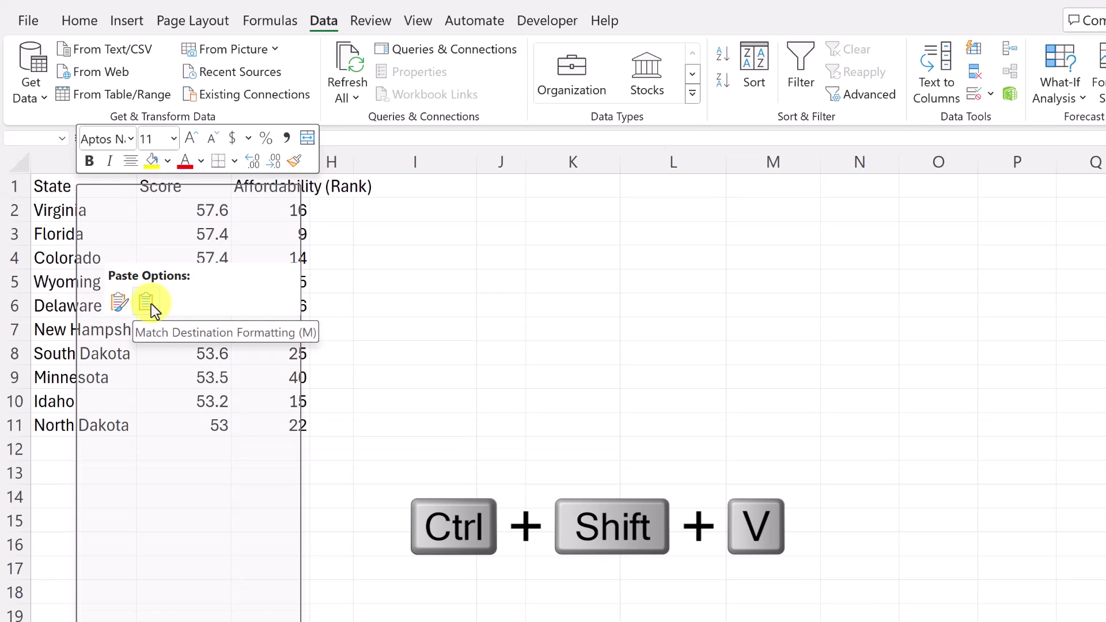
click(145, 302)
click(448, 320)
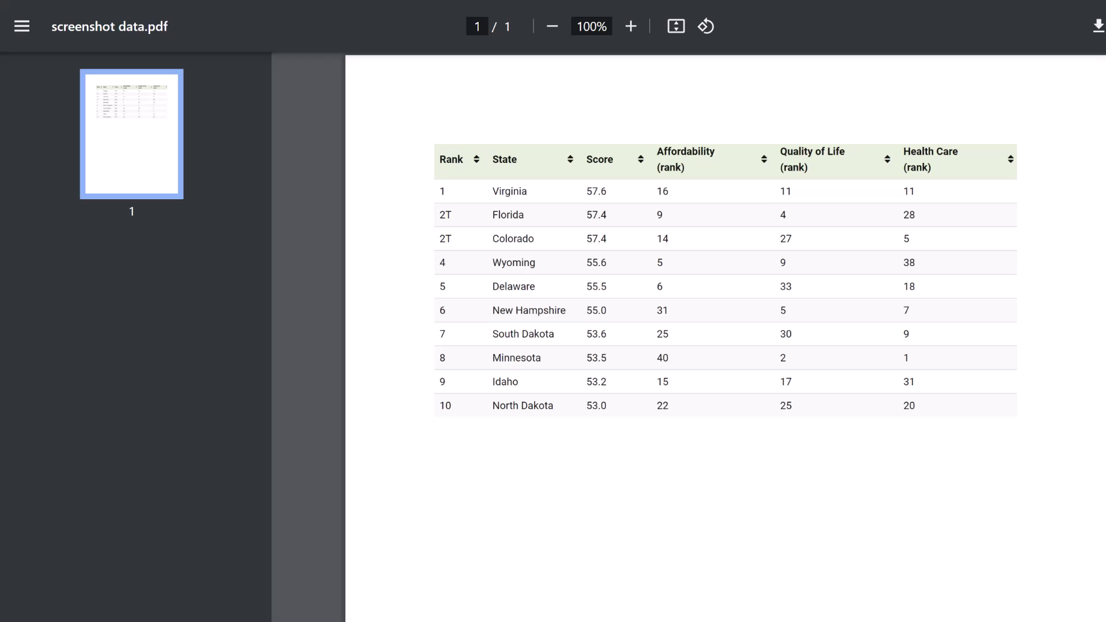
Capture a screen snip of the PDF table's State, Score and Affordability columns.
key(super+shift+s)
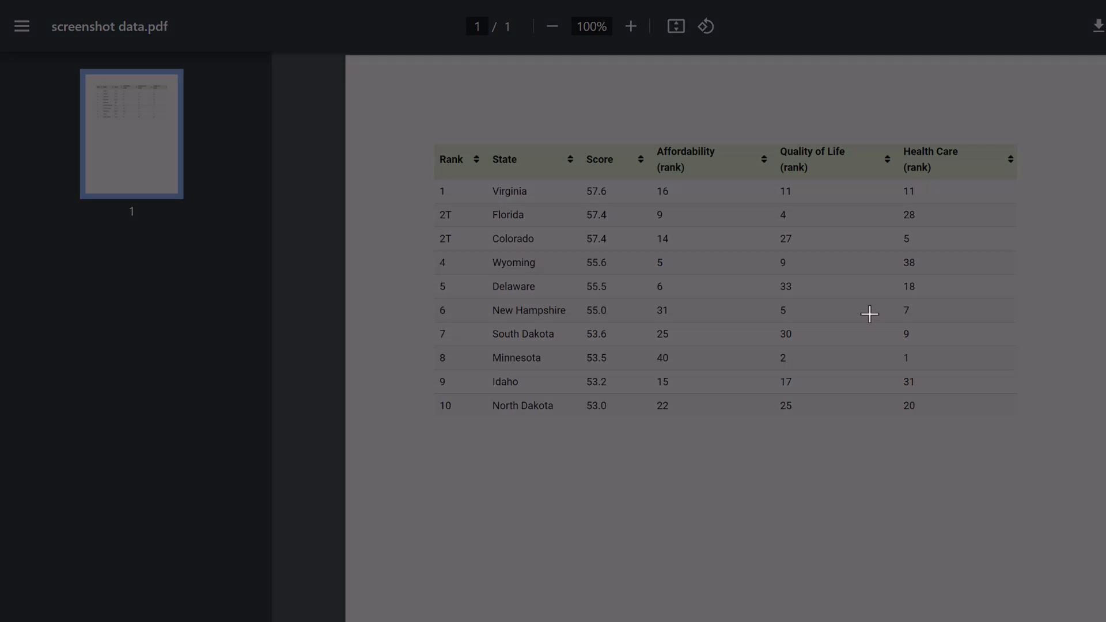
drag(489, 138, 731, 426)
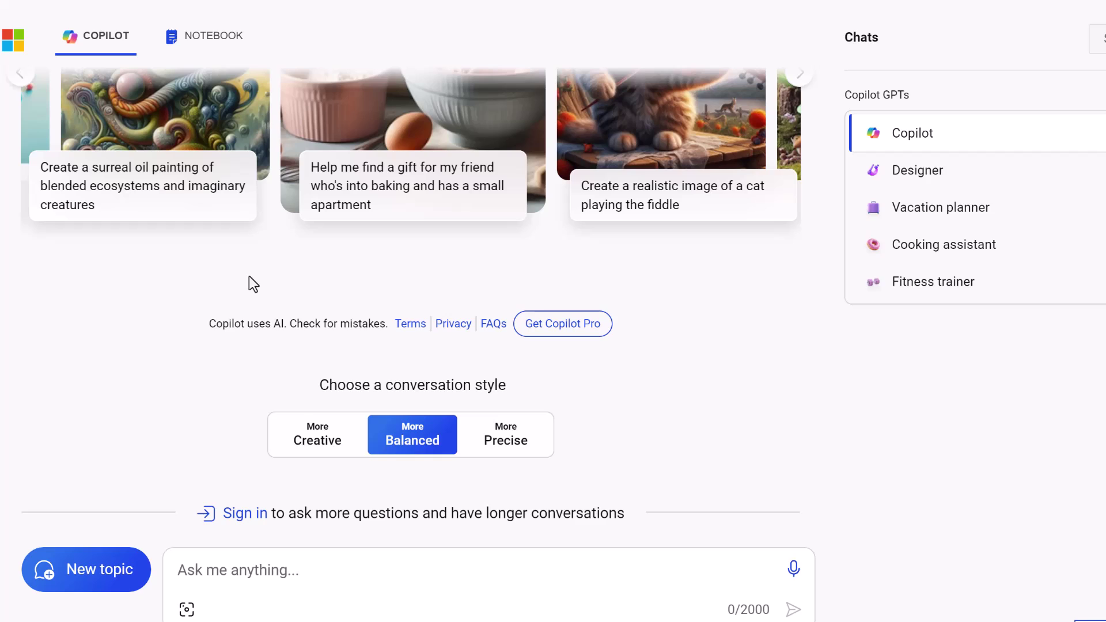
Paste the snip into Copilot, request a State, Score and Affordability table, and open it in Excel.
click(258, 573)
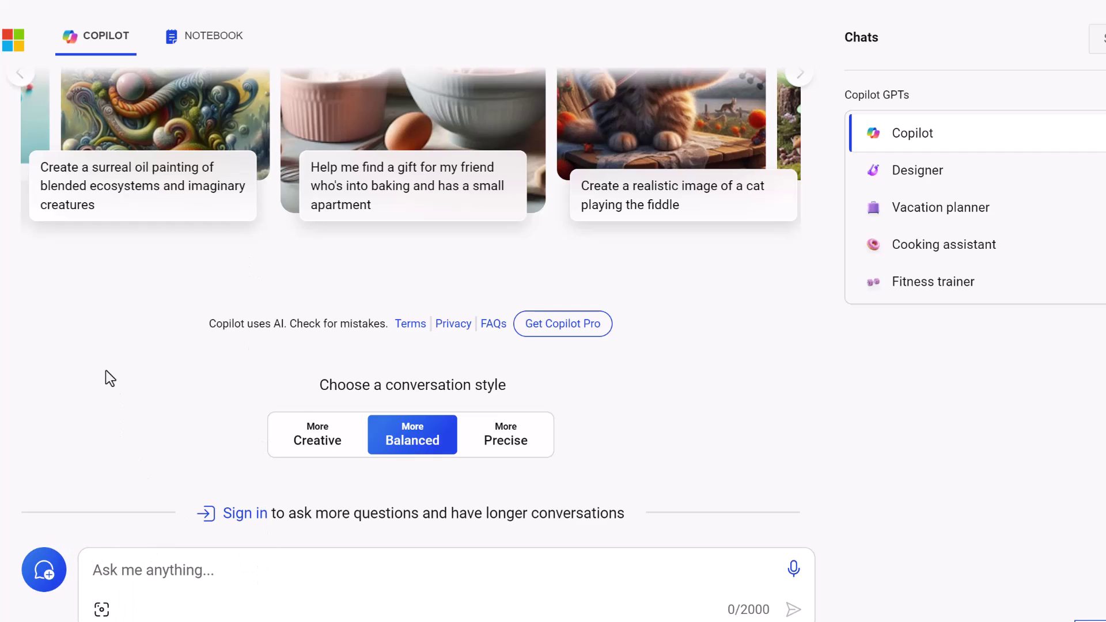
key(ctrl+v)
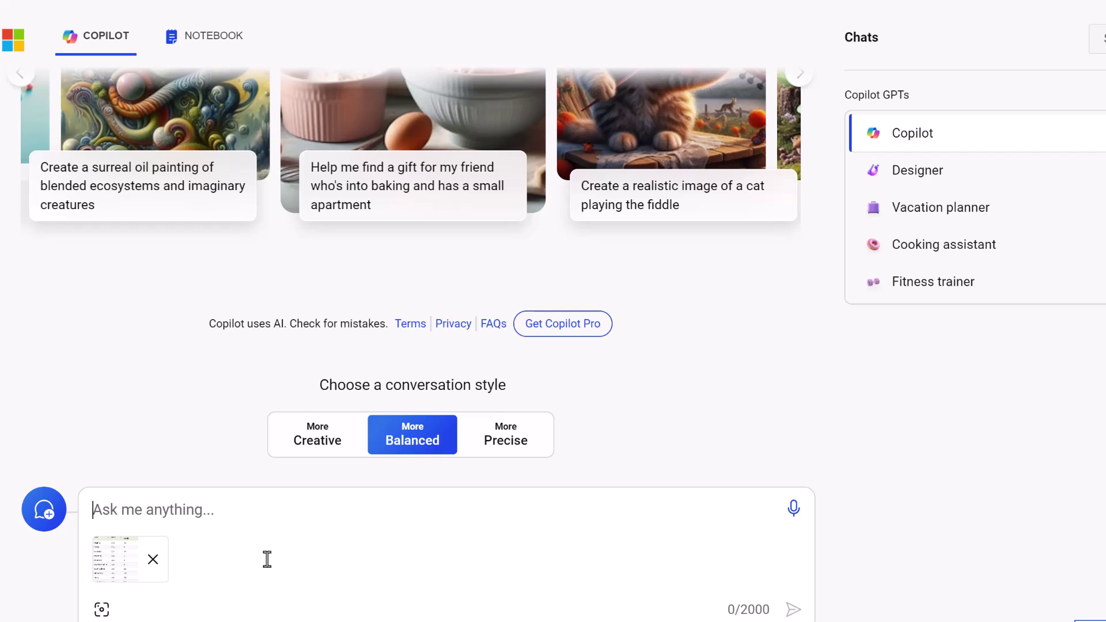
text(place the following data in a table)
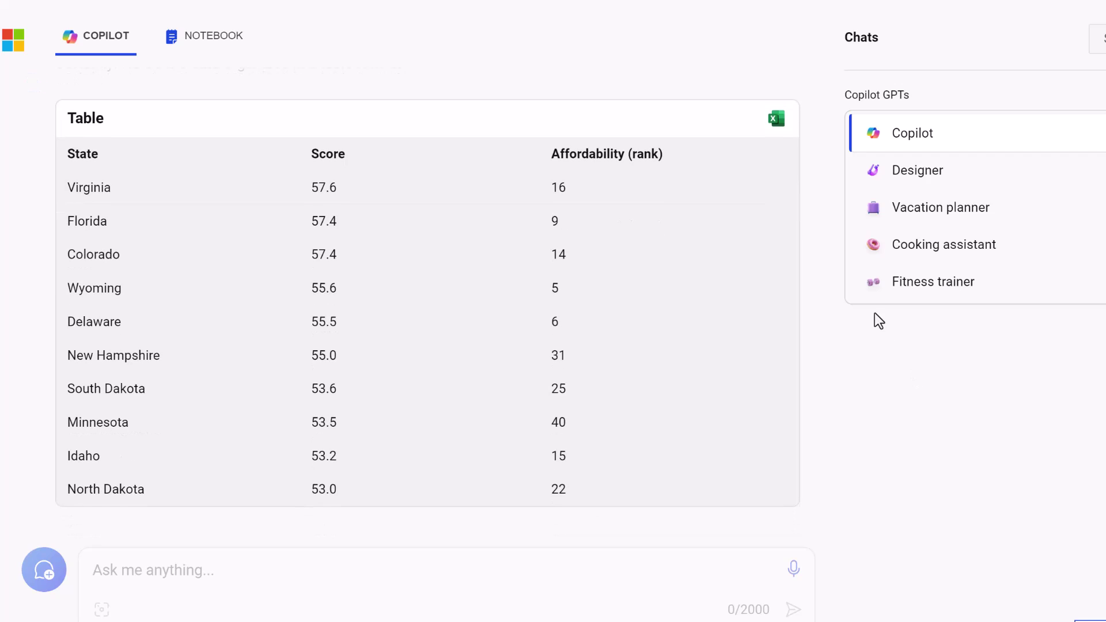
click(778, 132)
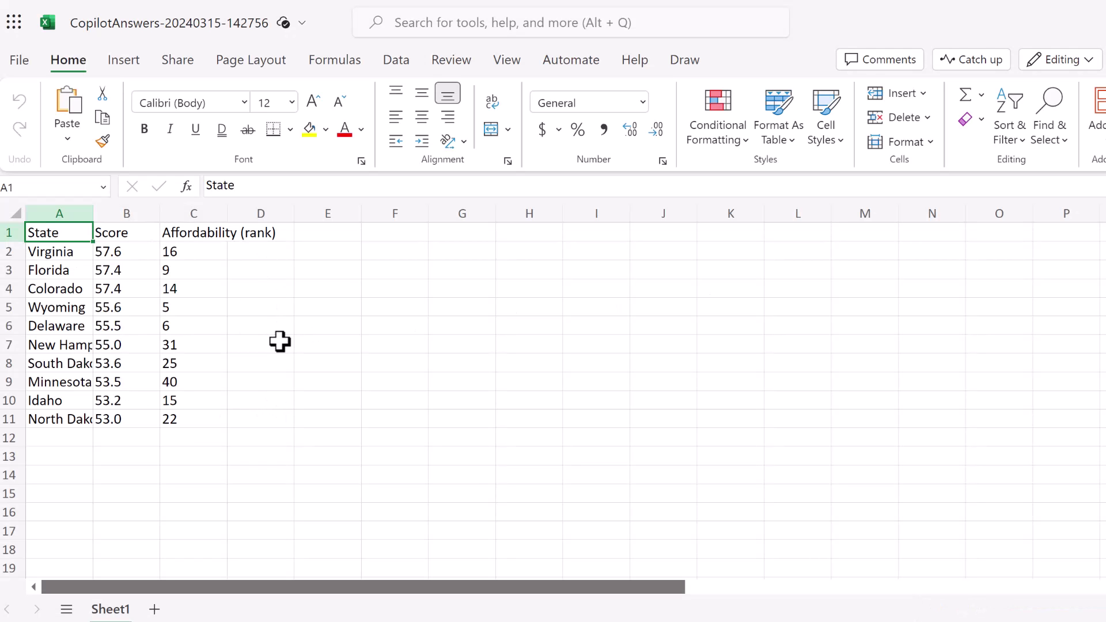
click(19, 61)
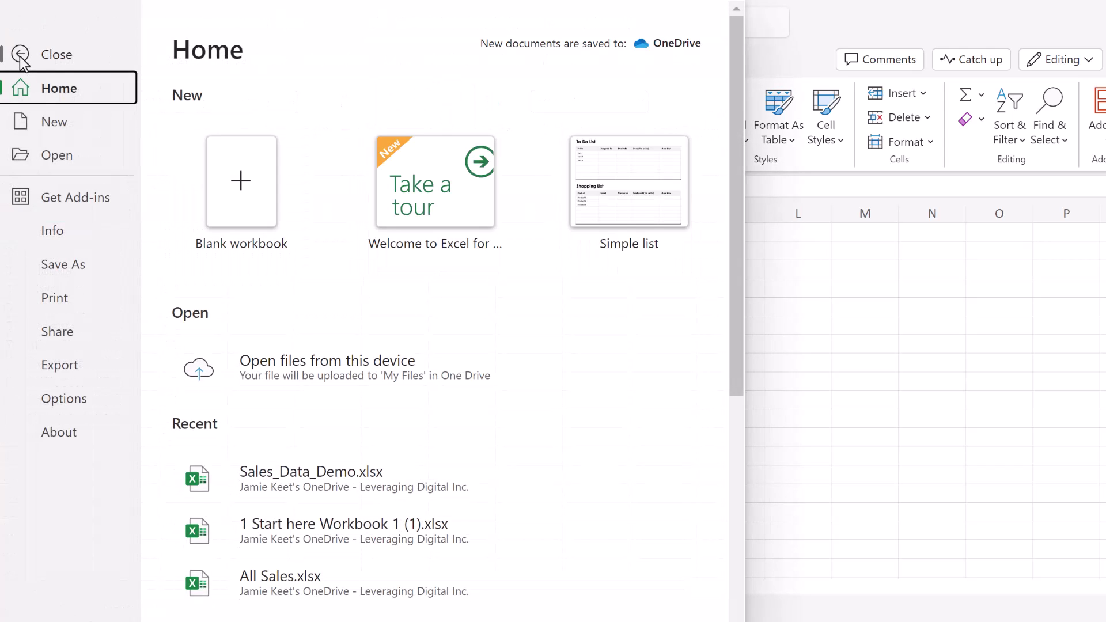
click(77, 268)
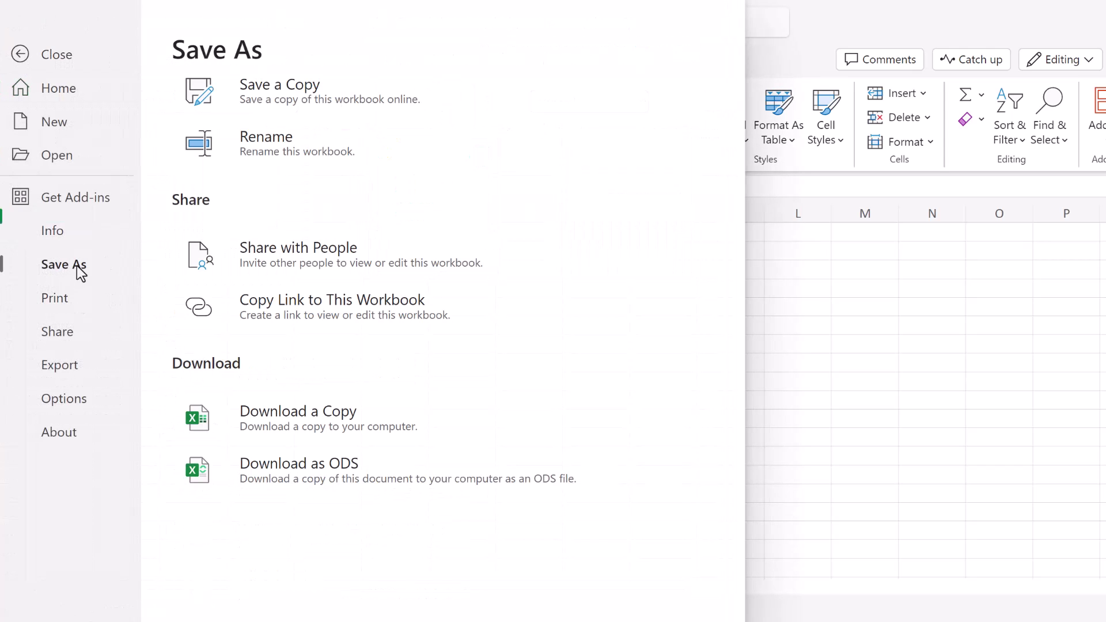
click(319, 101)
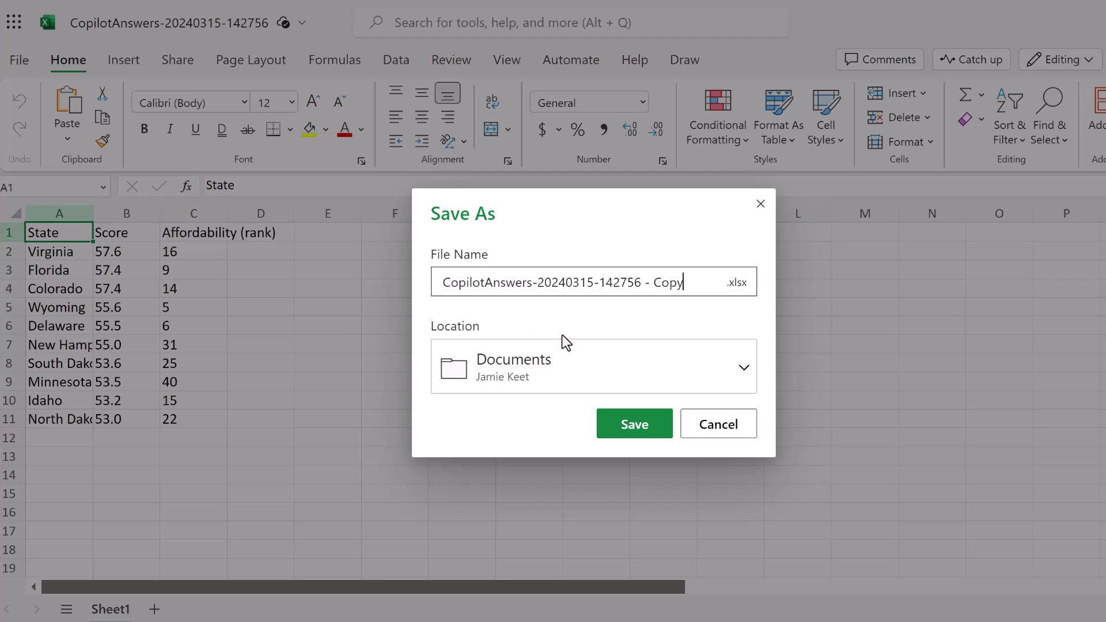